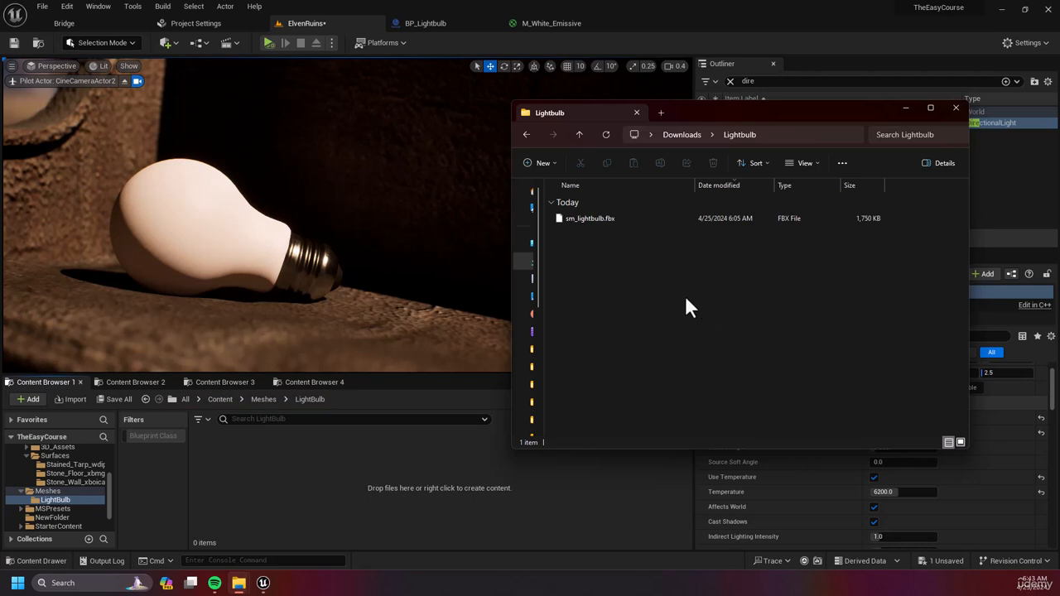
- Import sm_lightbulb.fbx from the Downloads Lightbulb folder into Meshes/LightBulb with the default import options, and dismiss the message log
click(583, 221)
drag(583, 219, 298, 469)
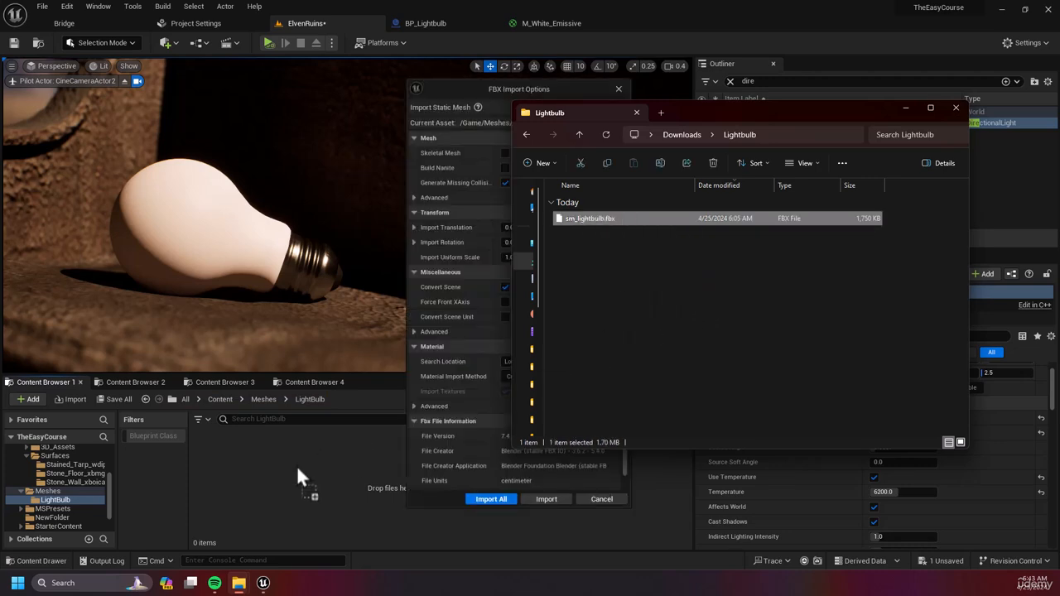
click(909, 108)
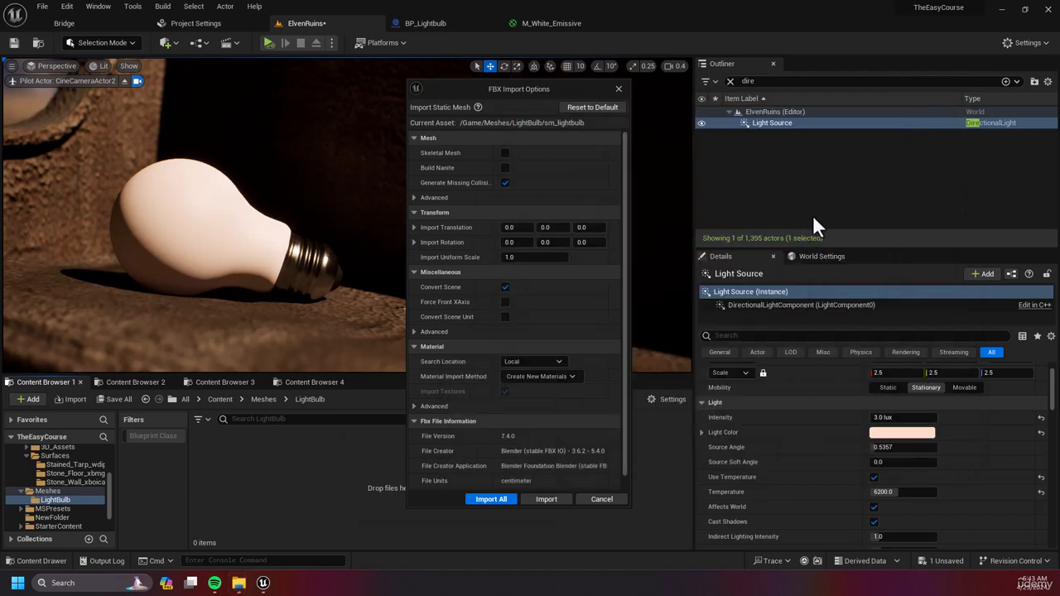
click(494, 498)
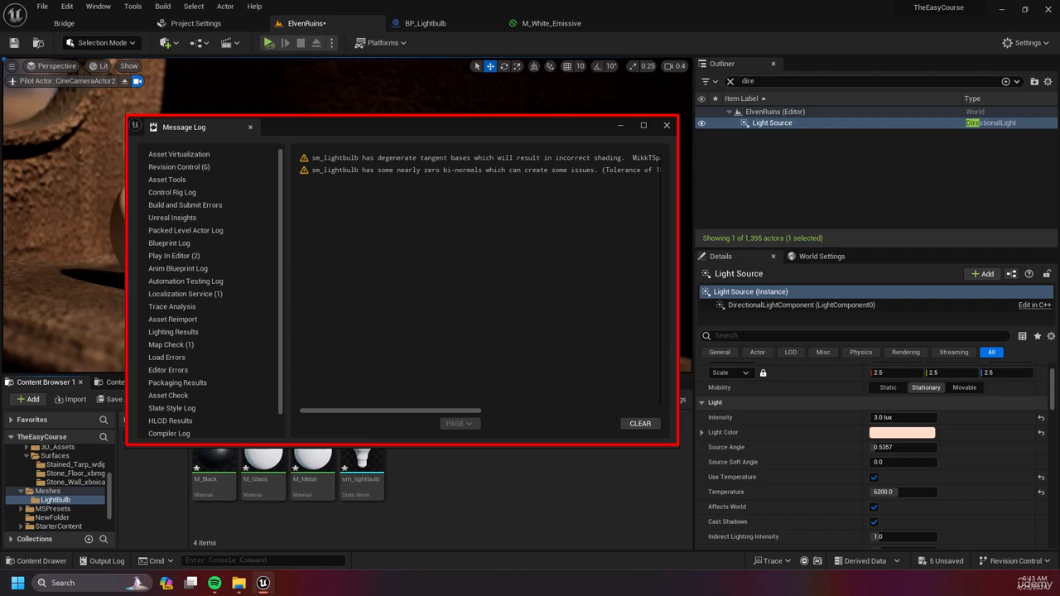
click(667, 125)
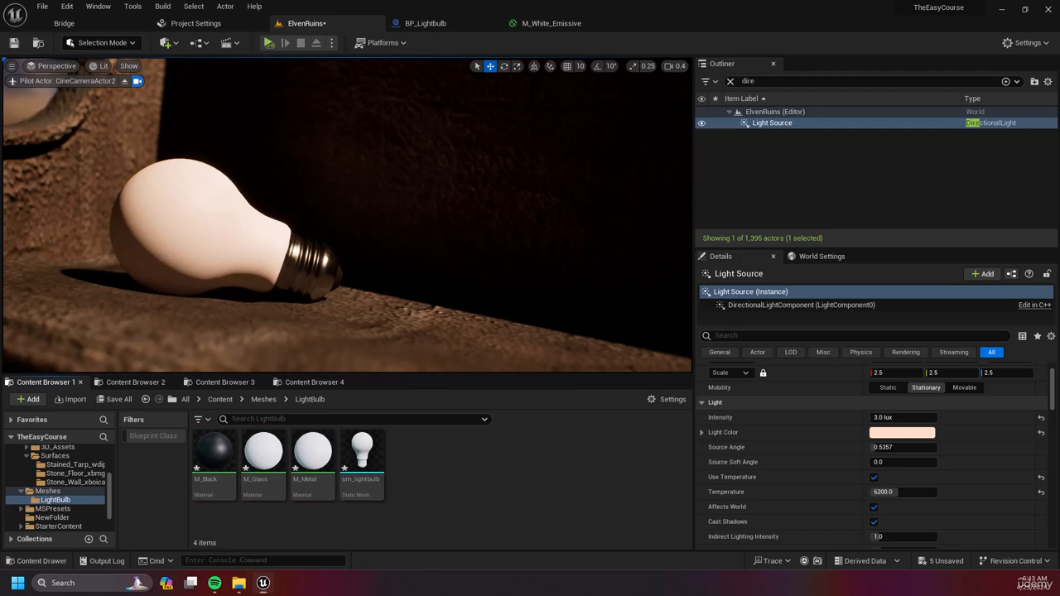
- Open the sm_lightbulb mesh and assign M_Metal_Chrome to its Element 0 material slot
click(361, 455)
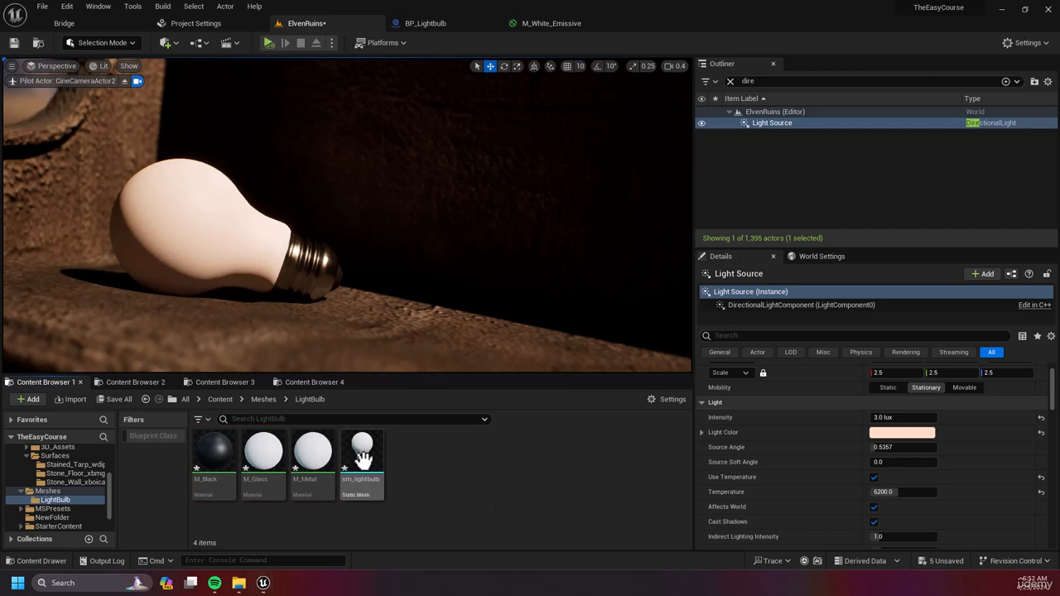
double_click(362, 456)
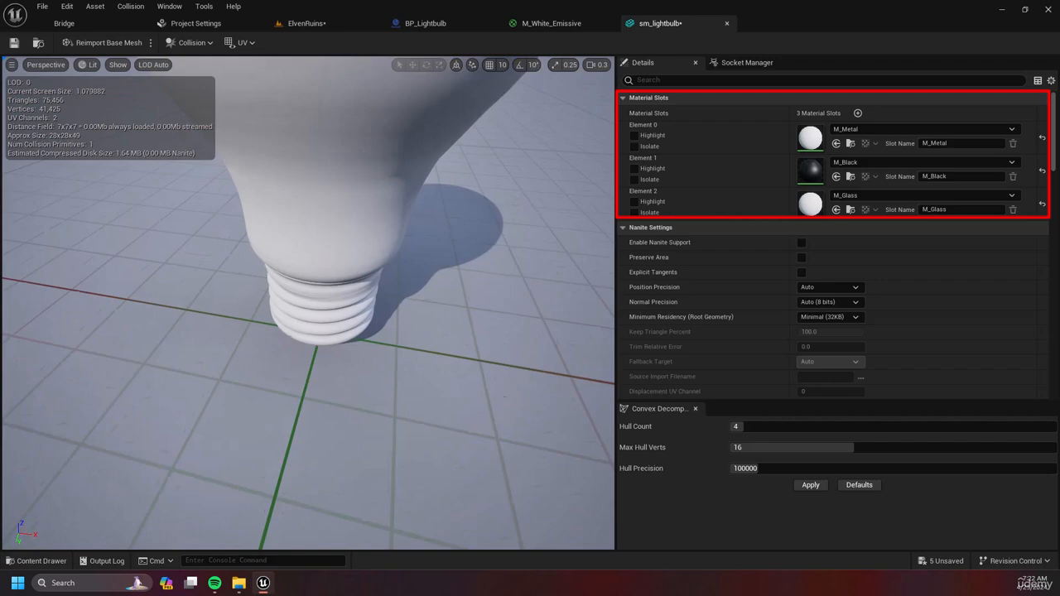
right_drag(309, 303, 311, 232)
right_drag(315, 326, 304, 265)
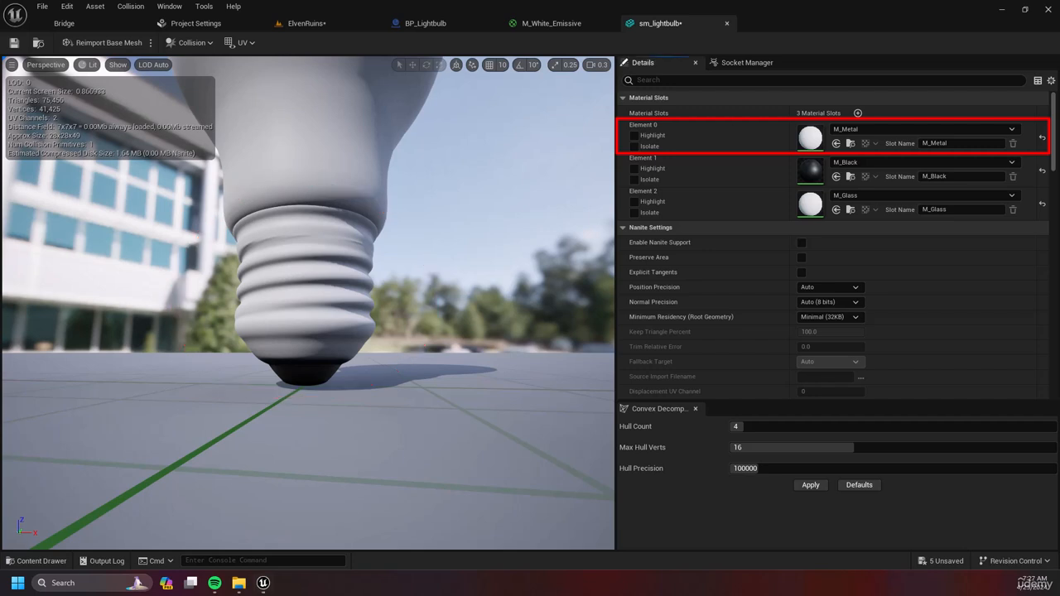
click(1011, 129)
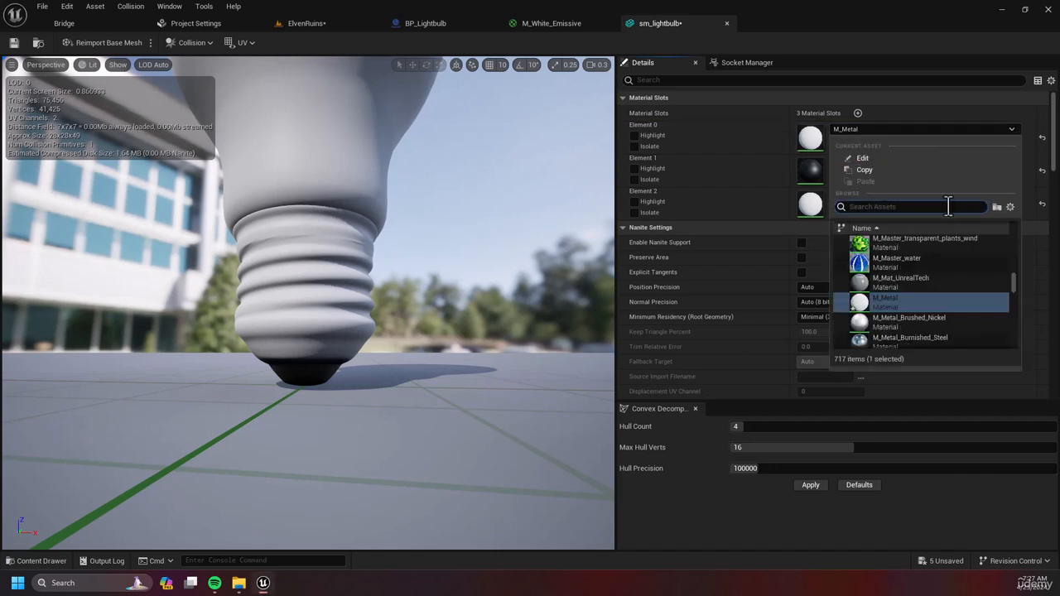
text(metal)
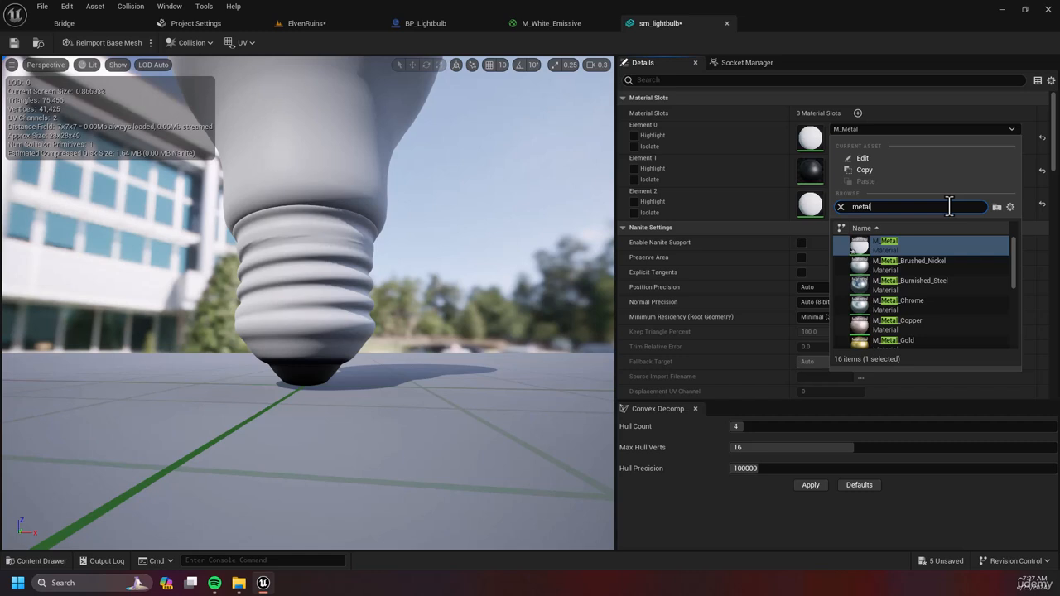
click(943, 304)
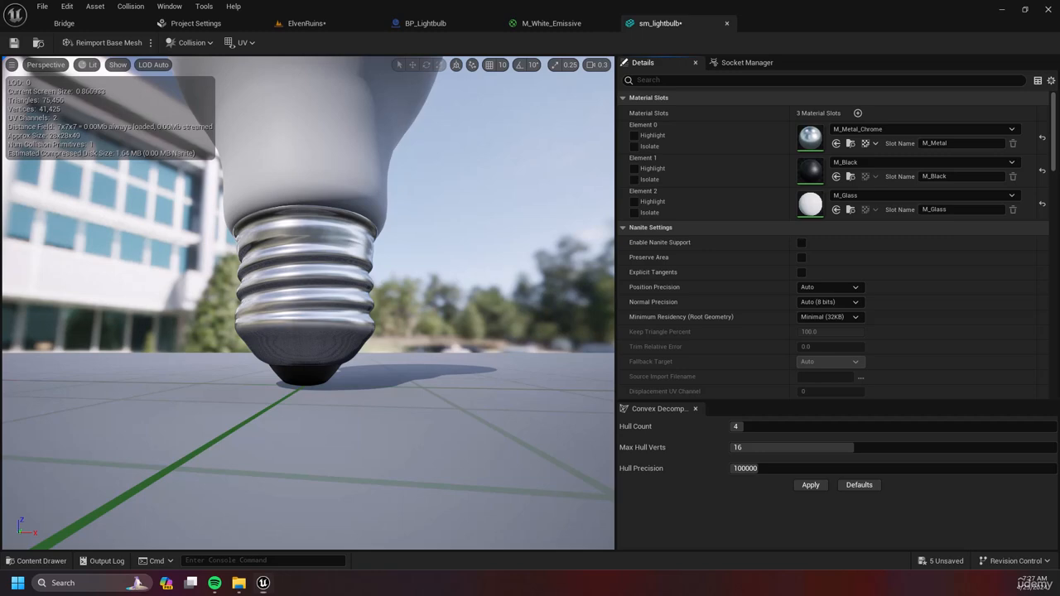
- Return to the ElvenRuins level, create a folder called EmissiveMaterials inside Materials, and open it
click(306, 24)
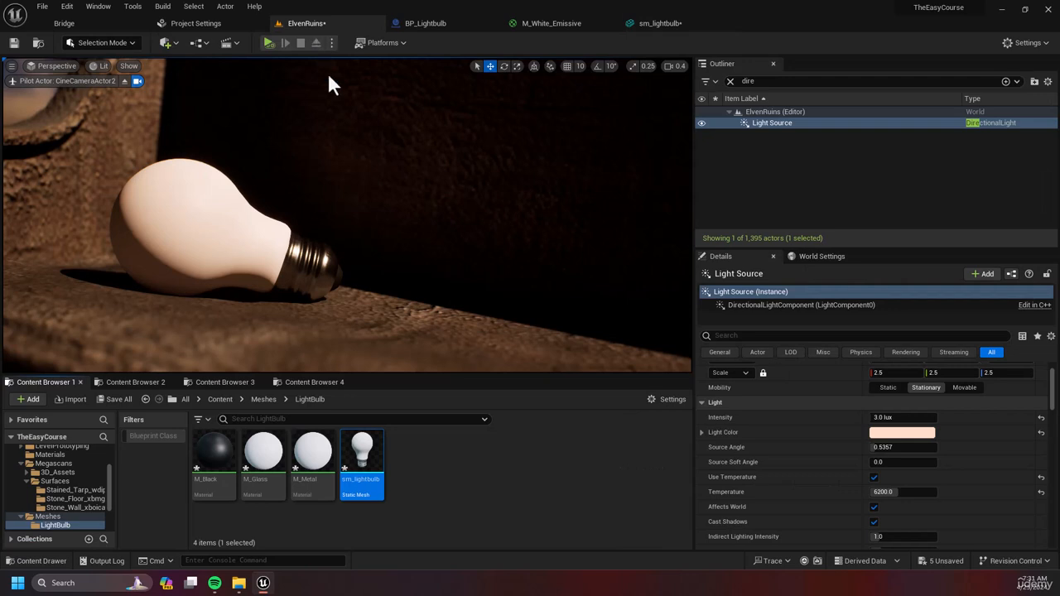
click(62, 456)
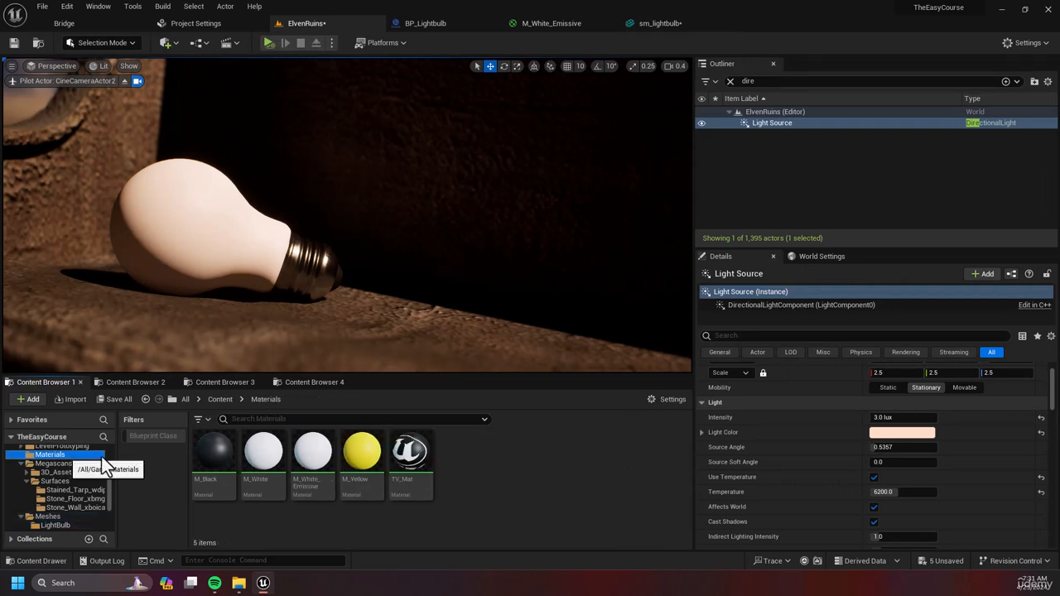
right_click(485, 463)
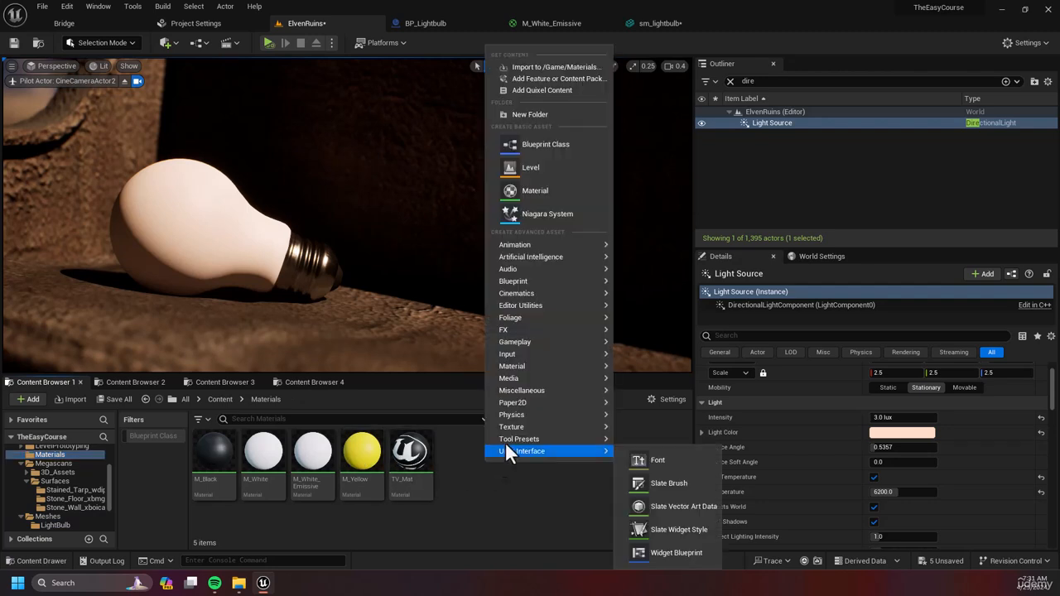
click(569, 114)
text(Emissive)
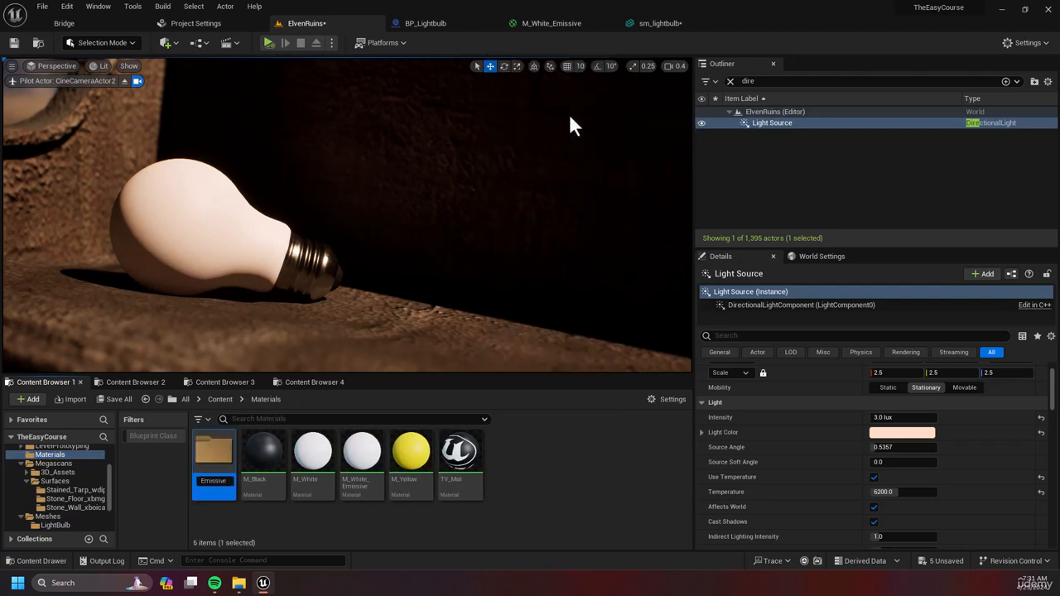
text( Materials)
key(Return)
double_click(213, 485)
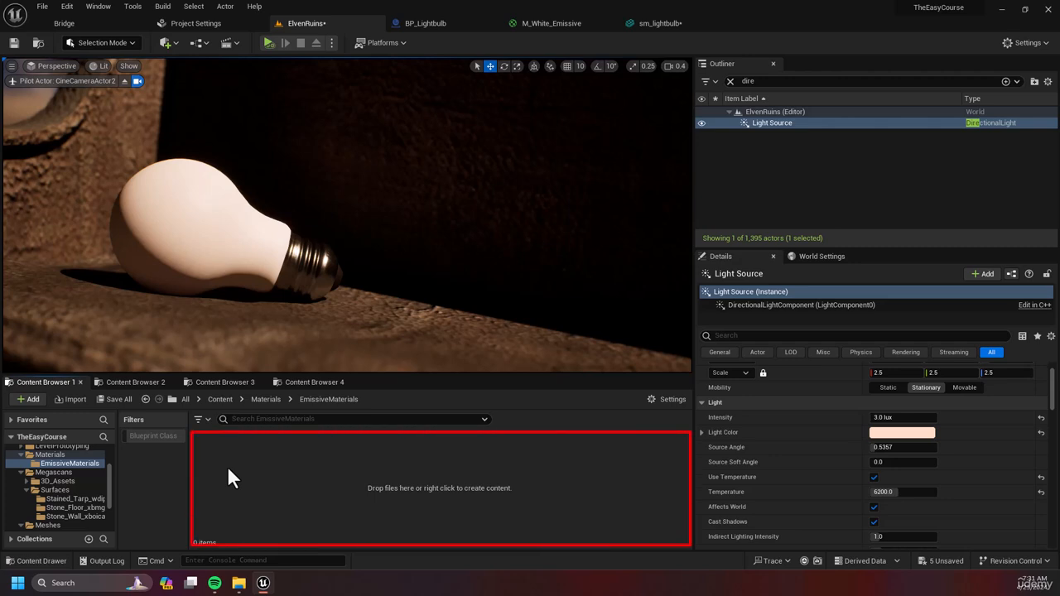
- Create a material called M_Lightbulb_Emissive in the EmissiveMaterials folder
right_click(229, 469)
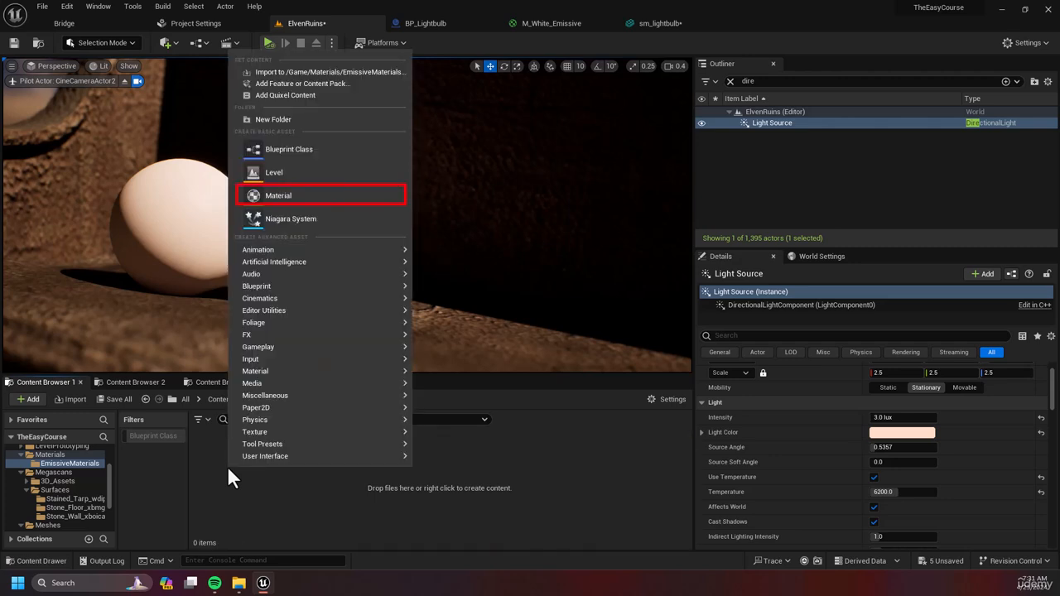
click(369, 196)
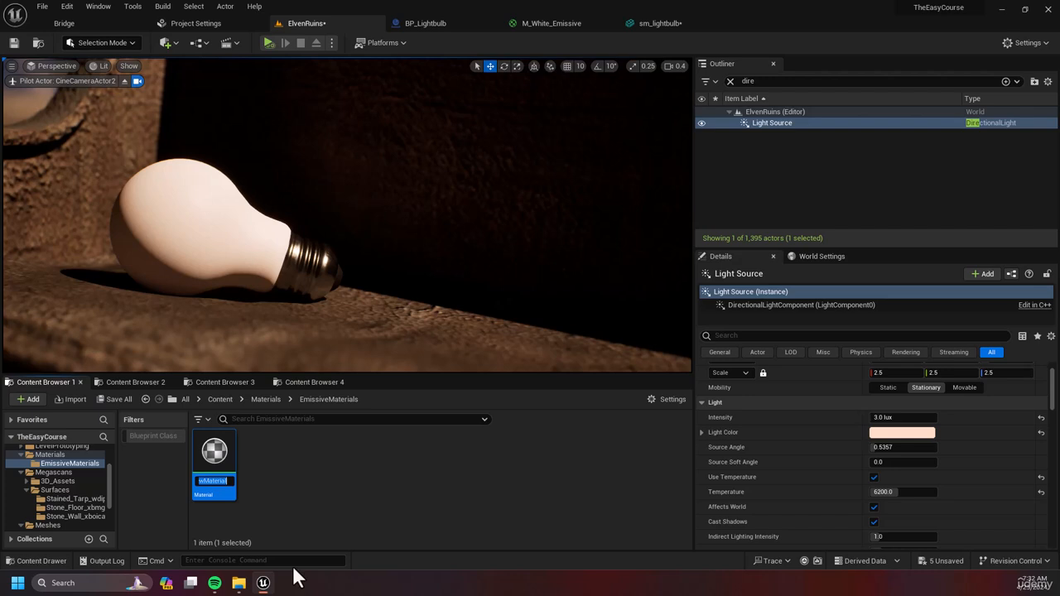
text(M_)
text(Lightbulb)
text(_Emissive)
key(Return)
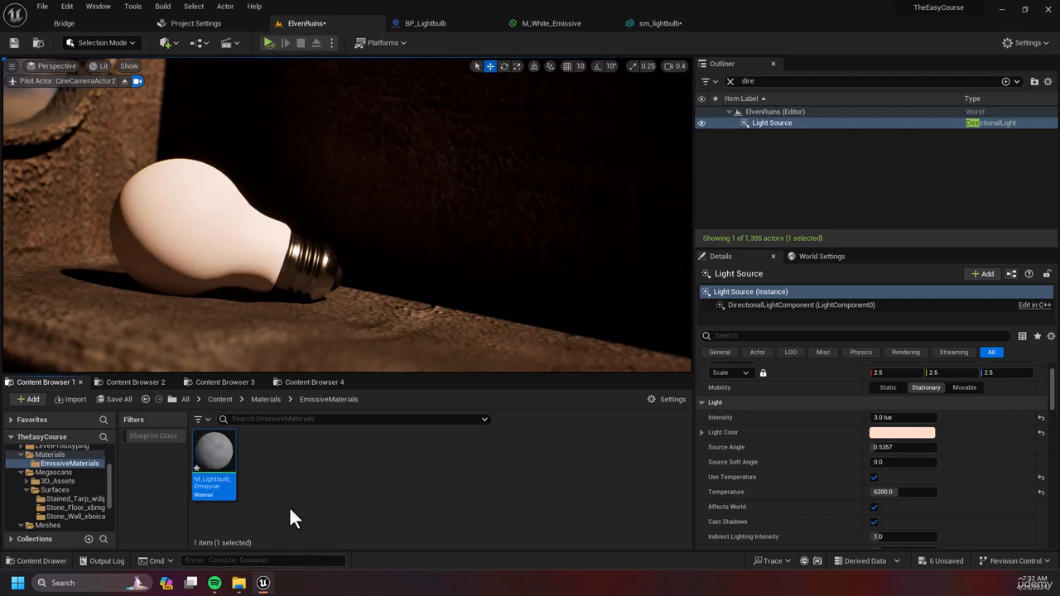
- Open M_Lightbulb_Emissive and place a Constant3Vector node beside the main material node
double_click(217, 463)
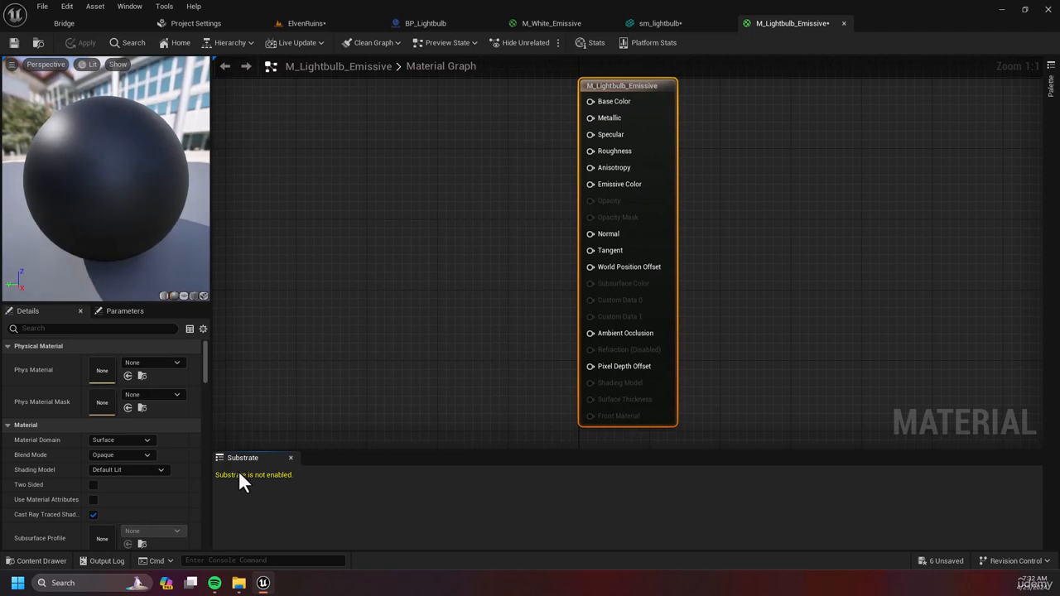
click(423, 129)
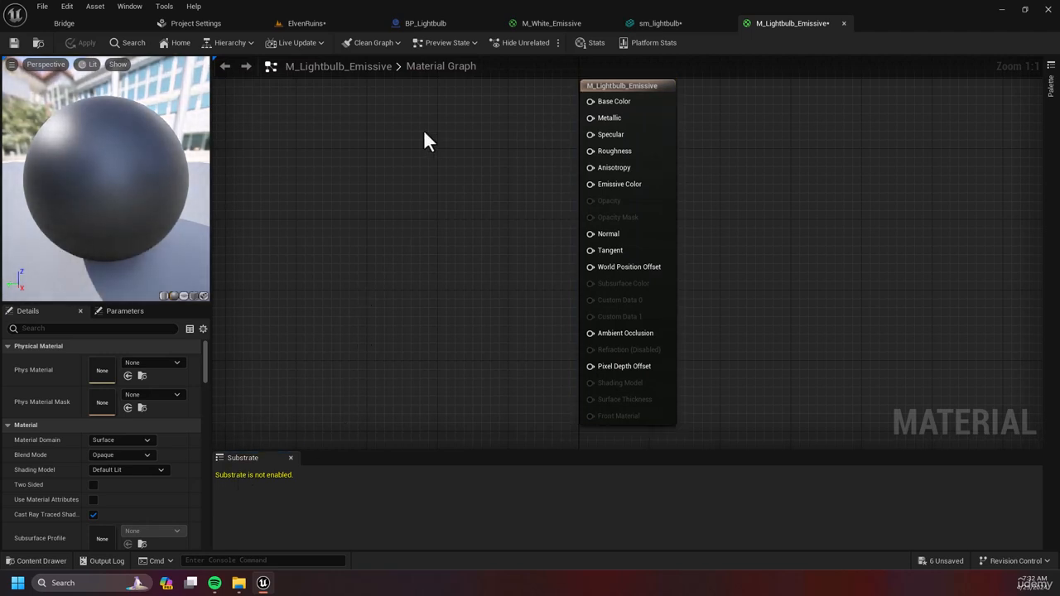
right_click(402, 125)
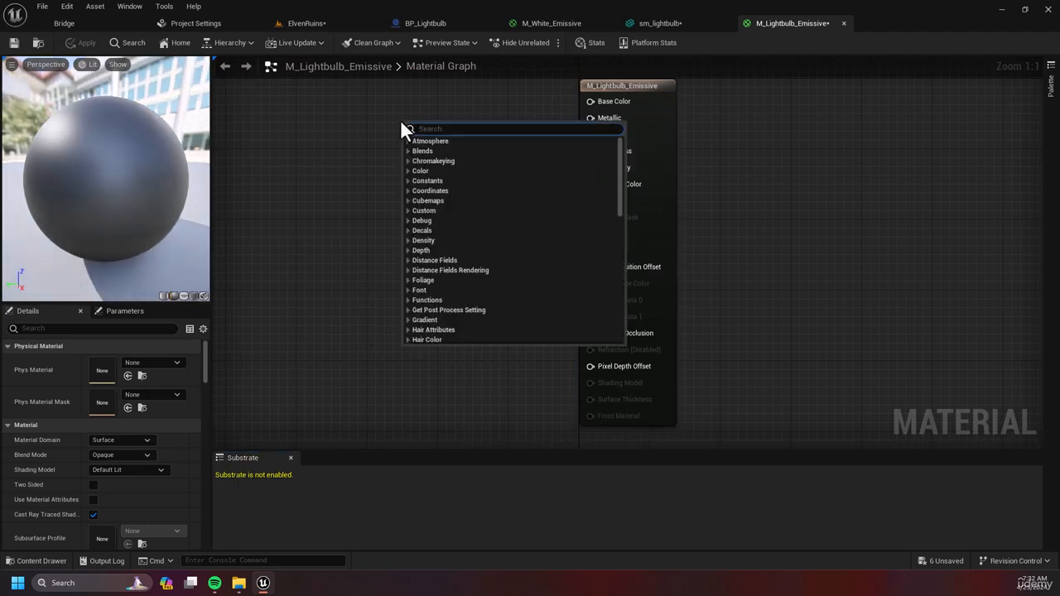
text(3)
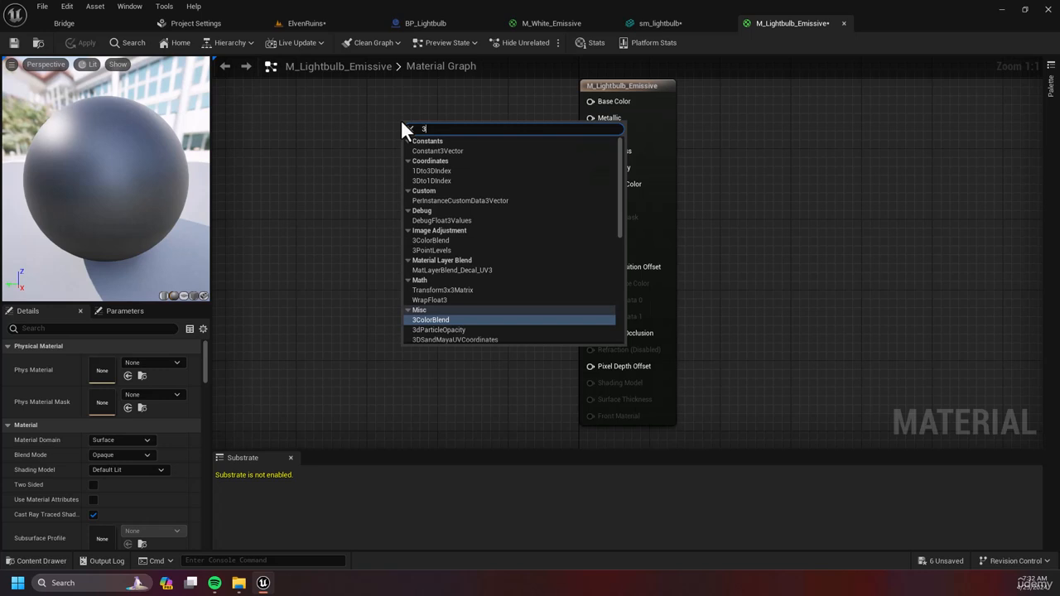
text( vec)
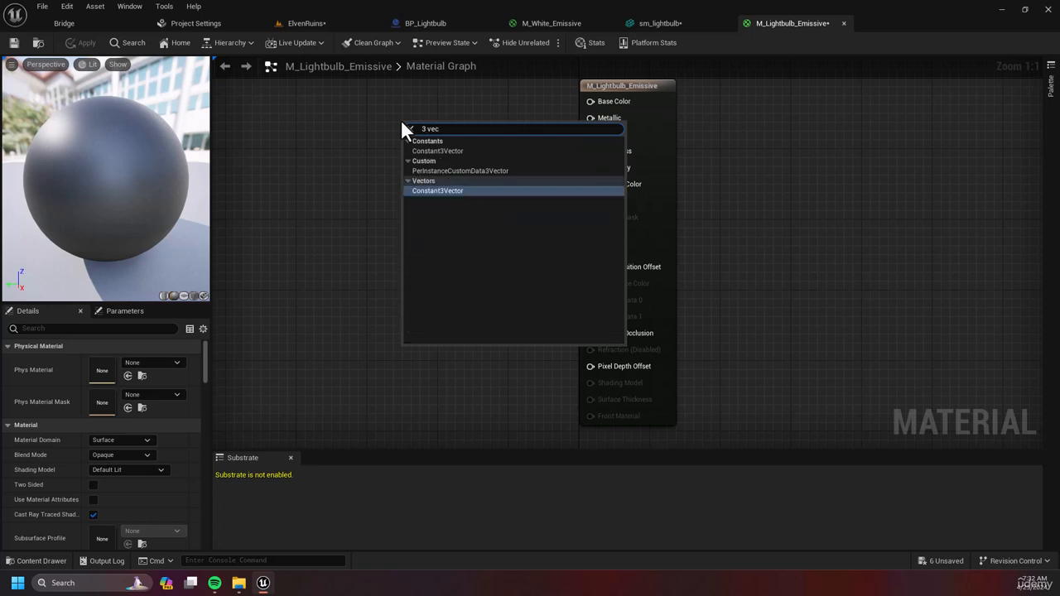
click(427, 191)
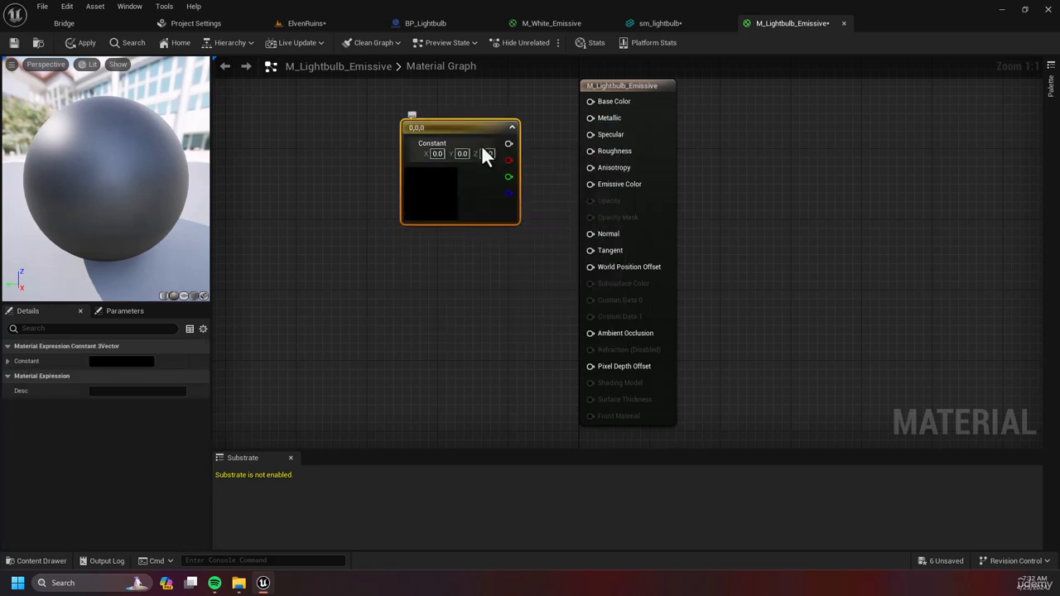
drag(474, 125, 458, 102)
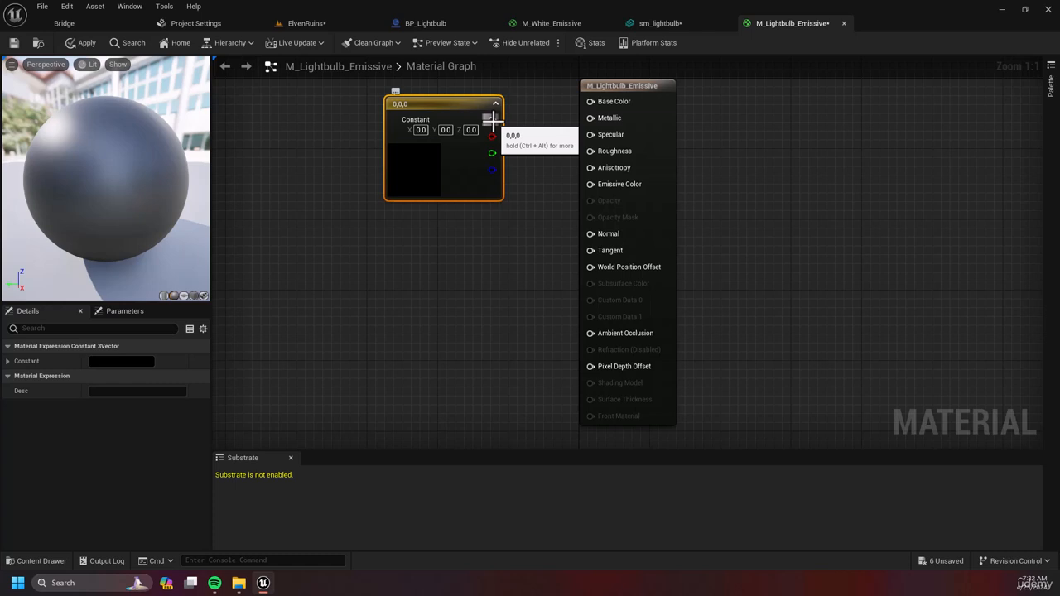
- Connect the Constant3Vector node to Base Color and set its colour to pure white (1, 1, 1)
drag(470, 110, 591, 102)
drag(469, 96, 469, 88)
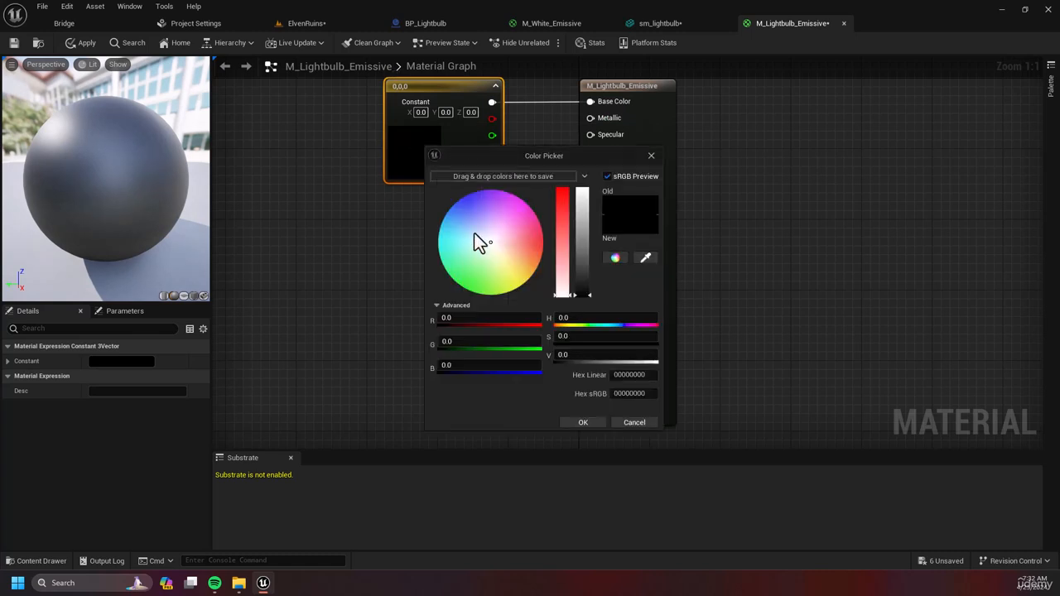
drag(585, 293, 584, 169)
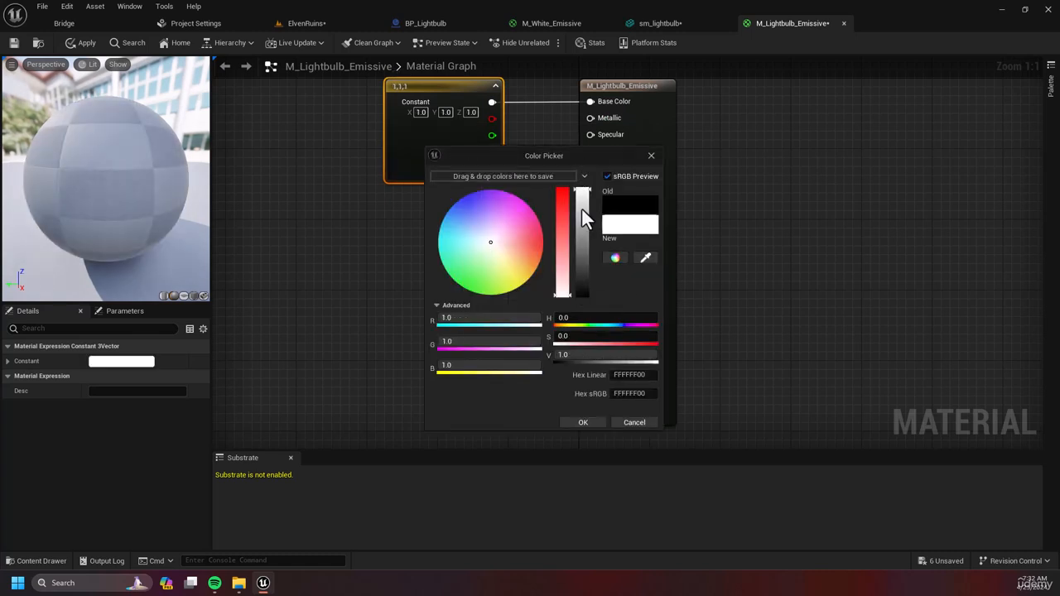
click(591, 421)
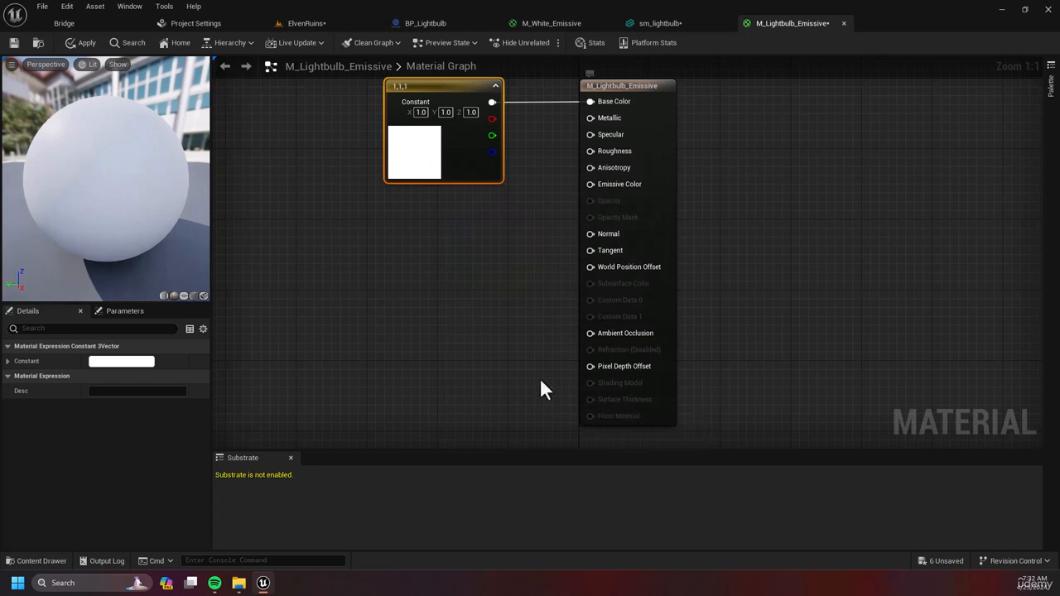
- Add a Constant node below the colour node, connect it to Emissive Color, and set its value to 0.5
right_drag(509, 245, 564, 252)
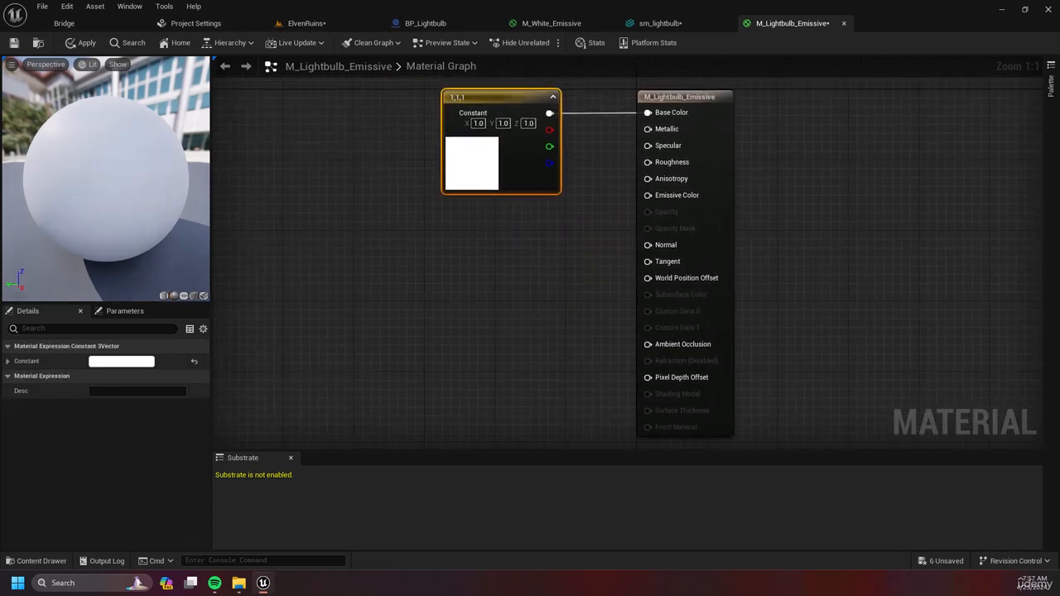
scroll(567, 253, down, 1)
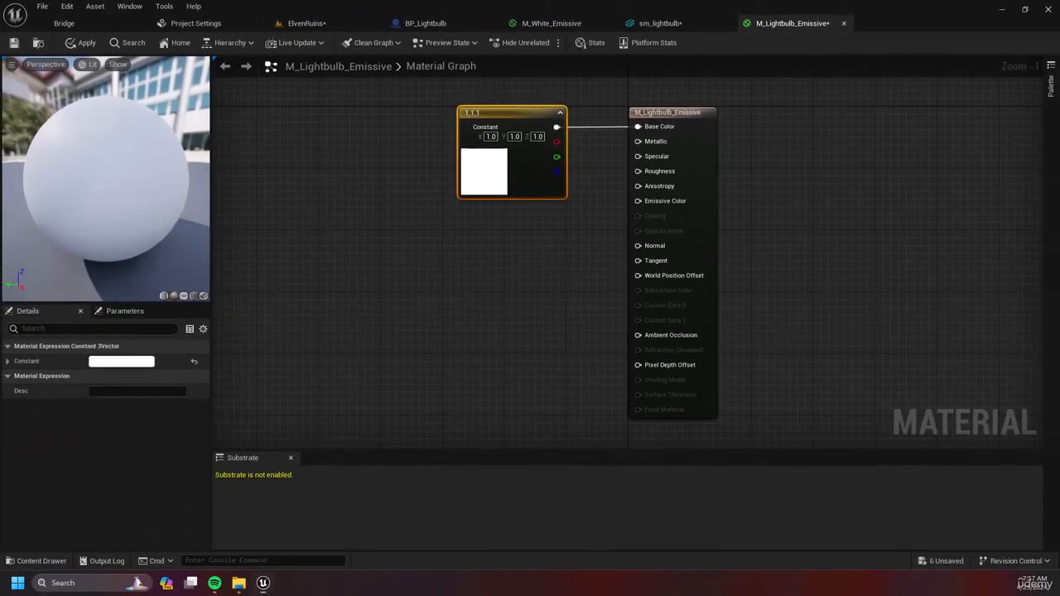
click(134, 358)
right_click(478, 269)
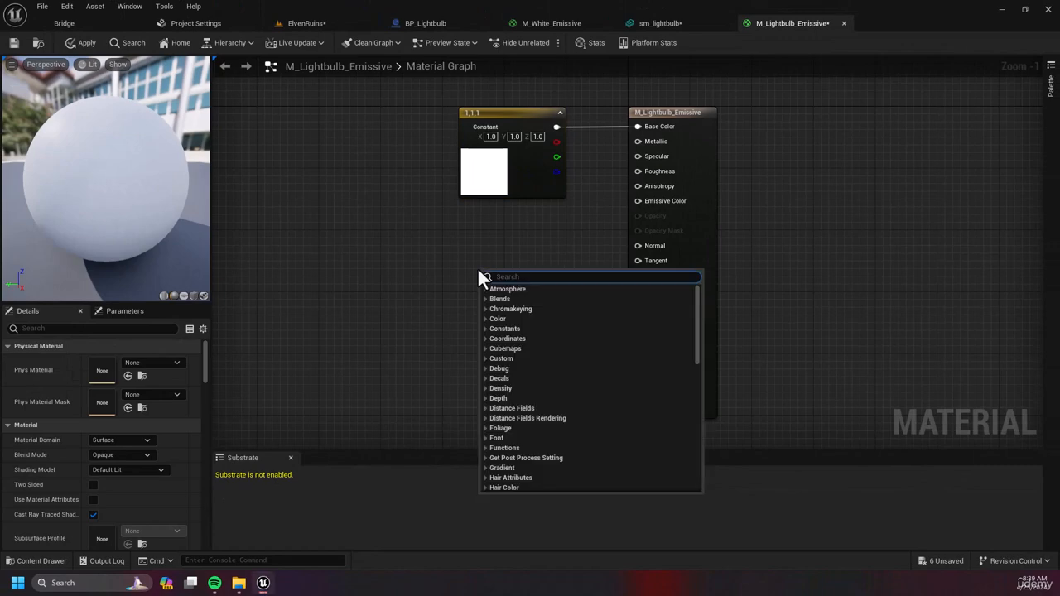
text(constant)
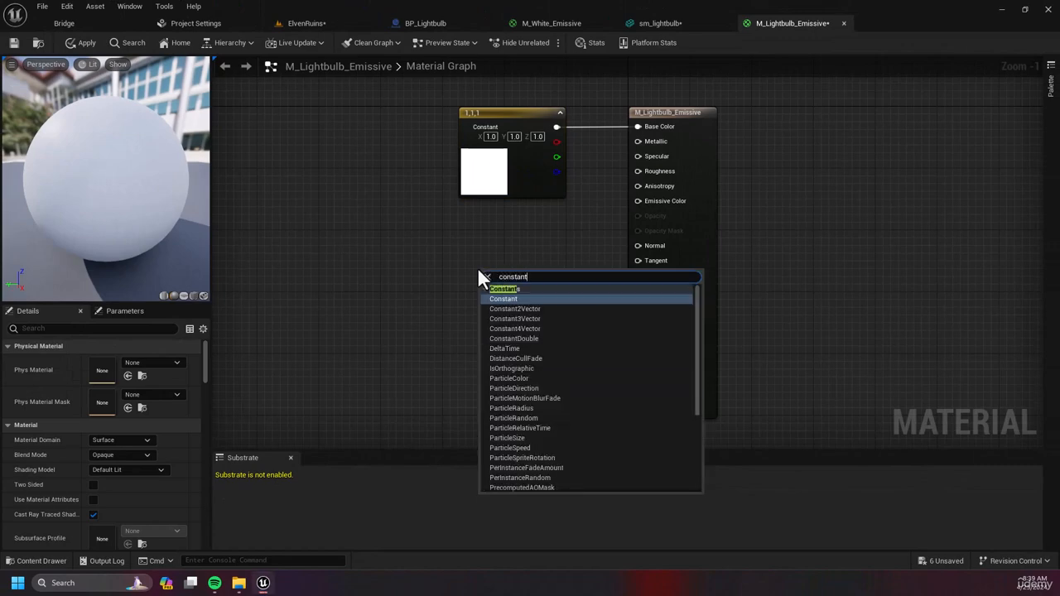
click(523, 298)
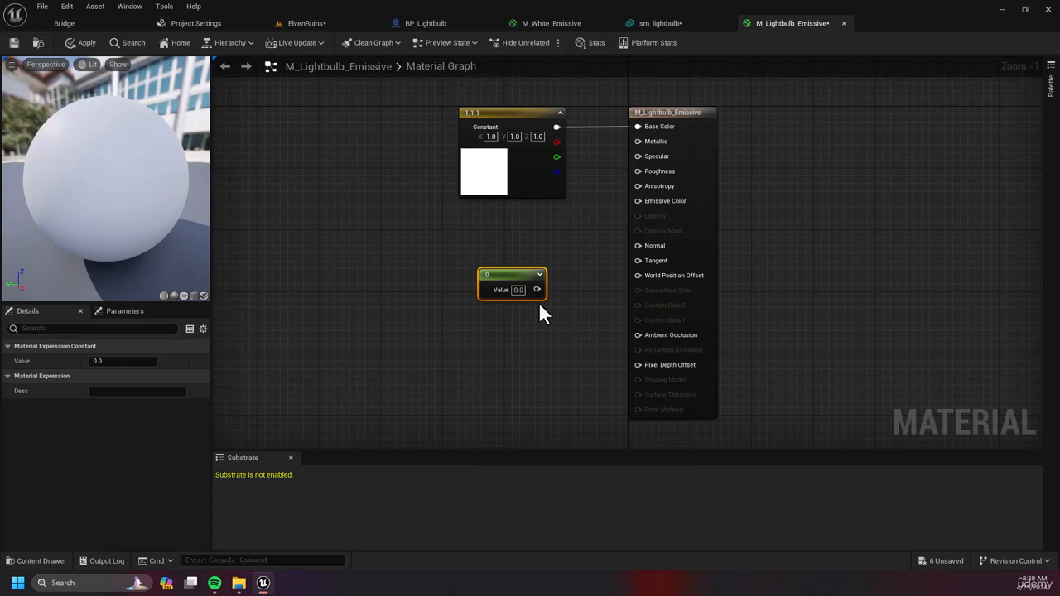
drag(538, 290, 637, 202)
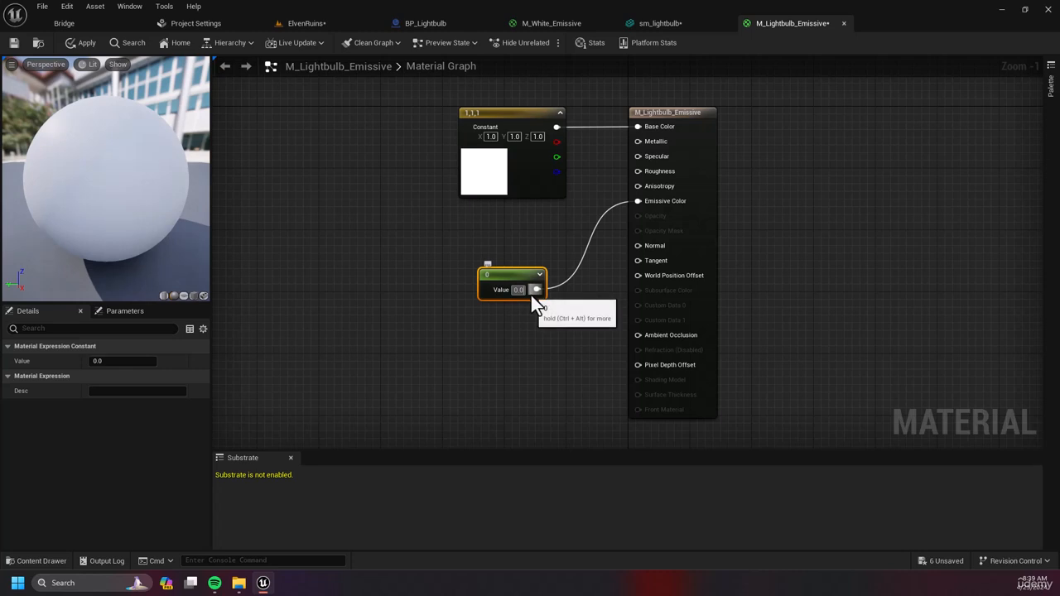
text(0.5)
key(Return)
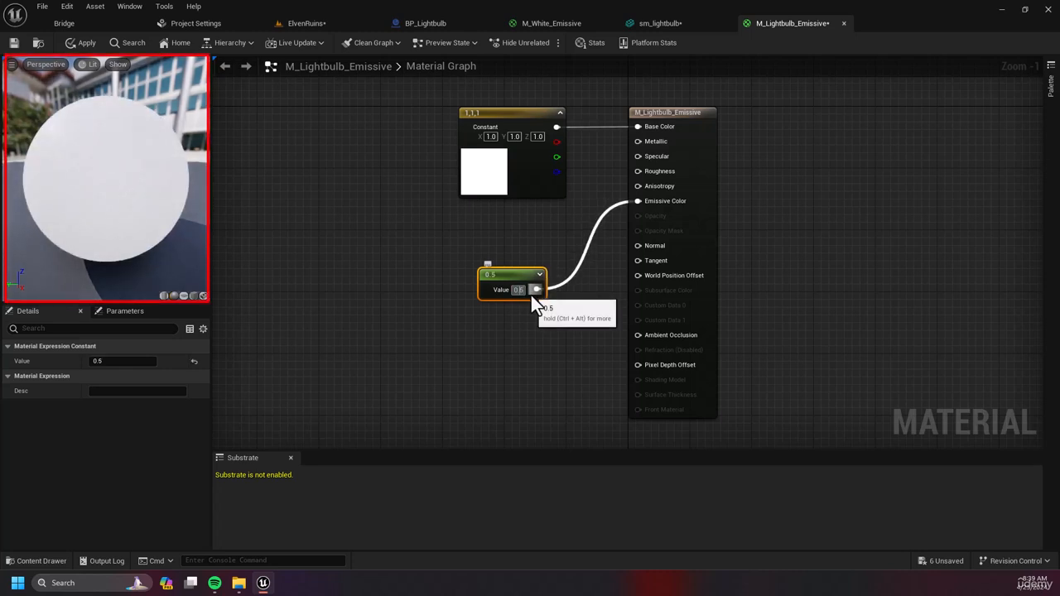
- Raise the emissive Constant node's value to 1, followed by 2, and save the M_Lightbulb_Emissive material
text(1)
key(Return)
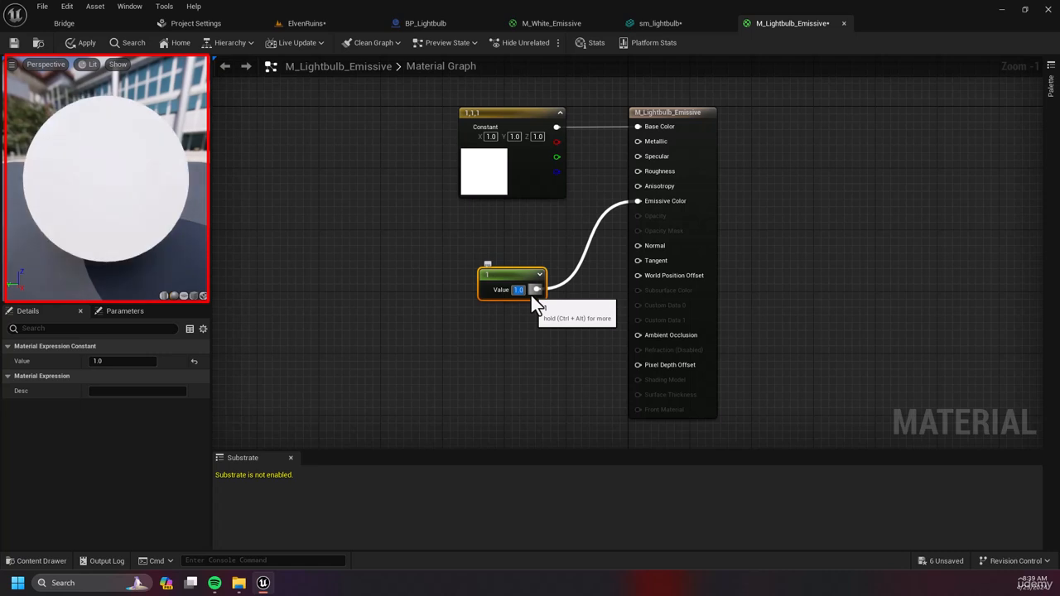
text(2)
key(Return)
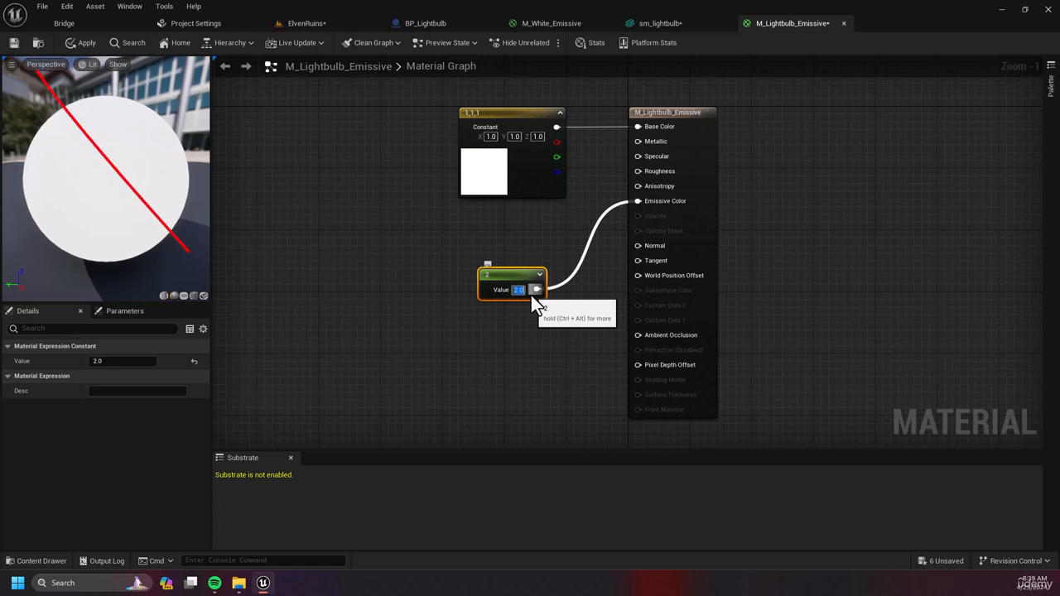
key(ctrl+s)
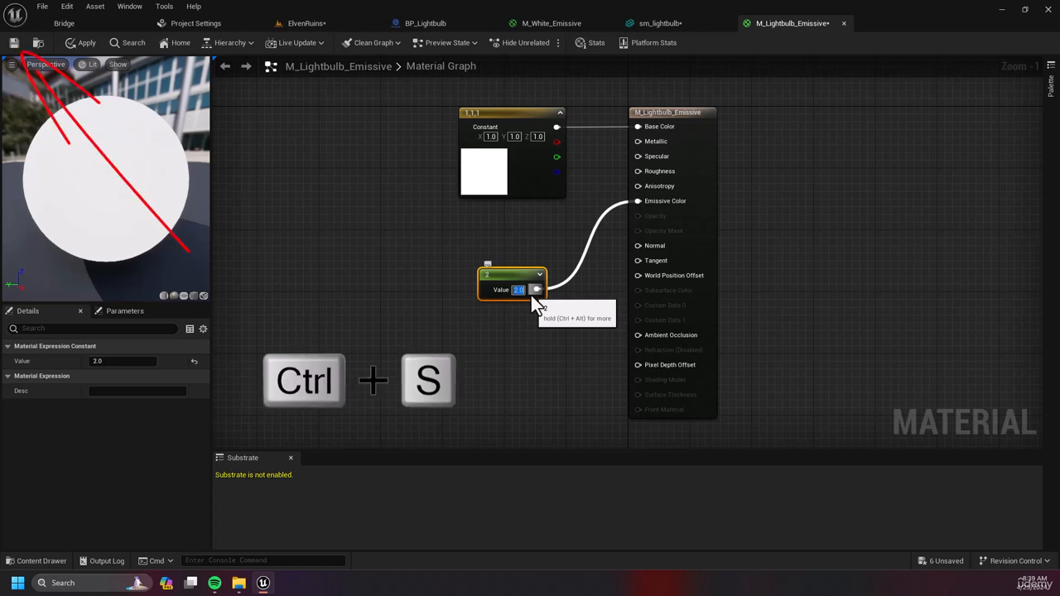
click(383, 265)
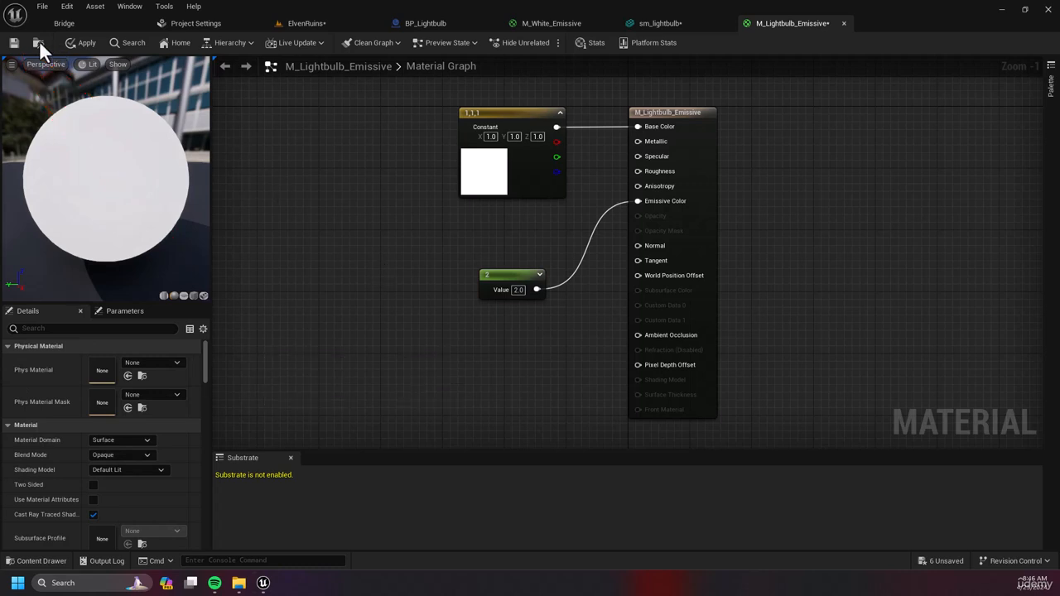
click(13, 43)
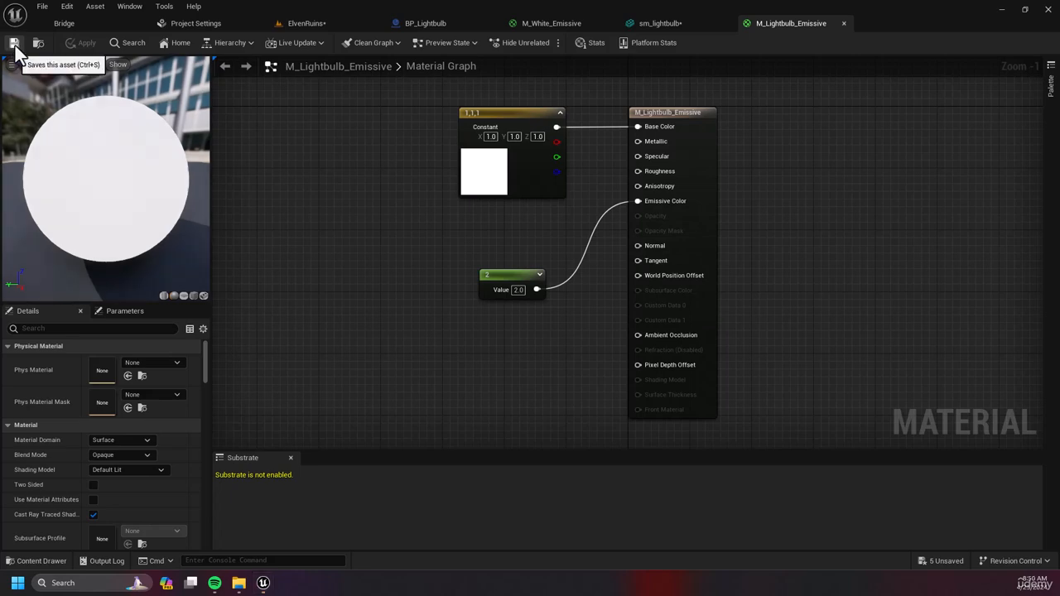
- Assign M_Lightbulb_Emissive to the M_Glass slot (Element 2) of the sm_lightbulb mesh and save the mesh
click(660, 22)
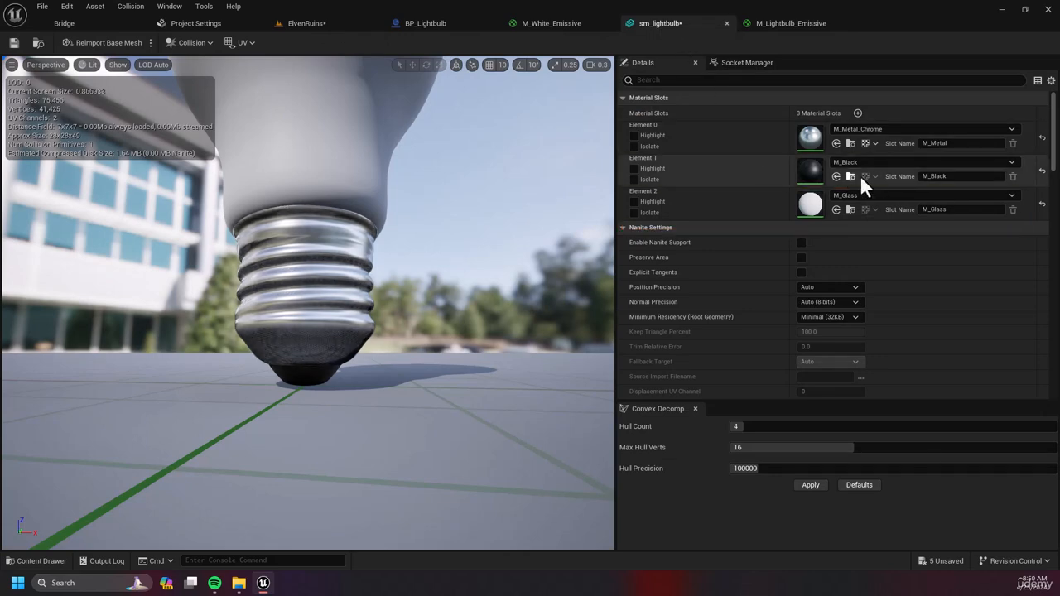
click(888, 197)
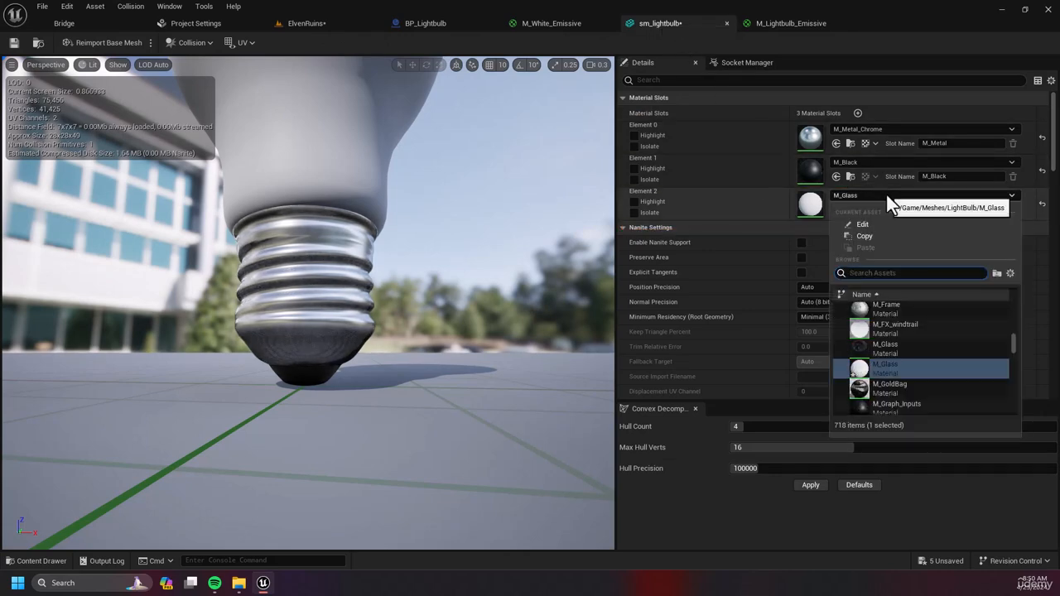
text(M_light)
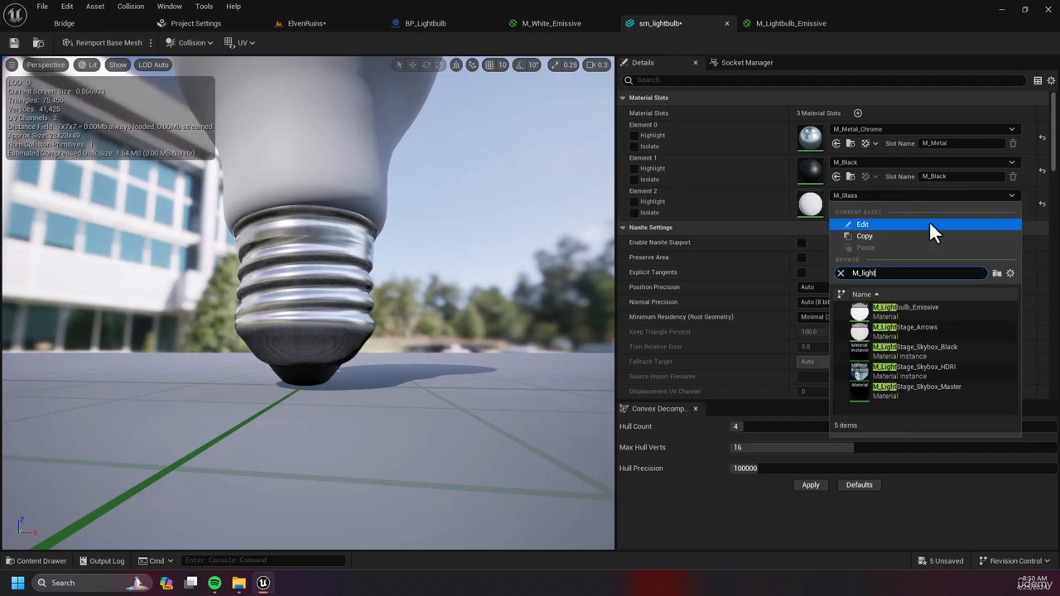
click(948, 307)
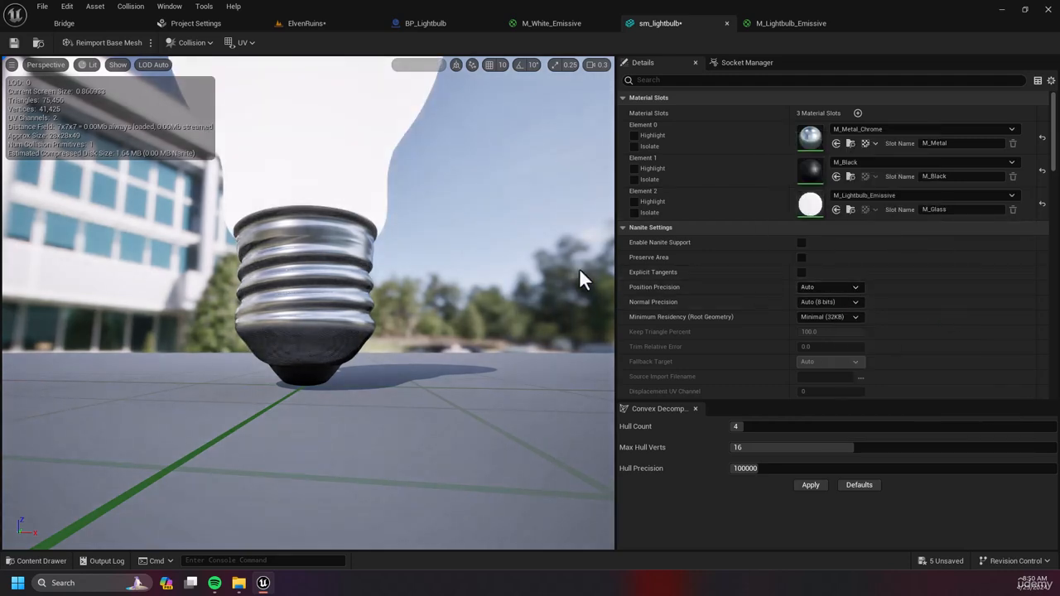
right_drag(449, 221, 448, 252)
key(s)
key(w)
key(s)
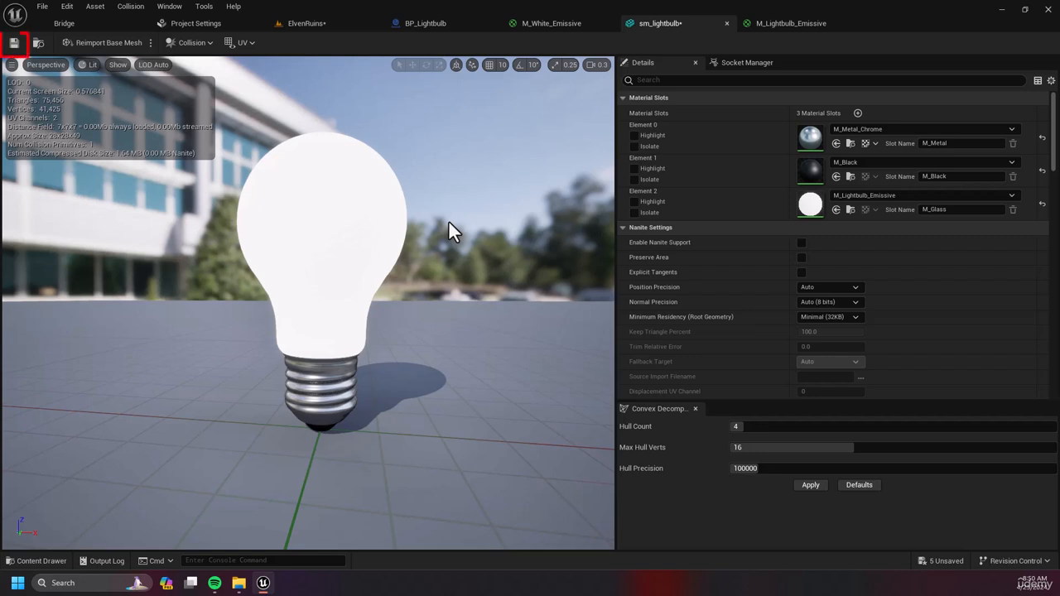
key(ctrl+s)
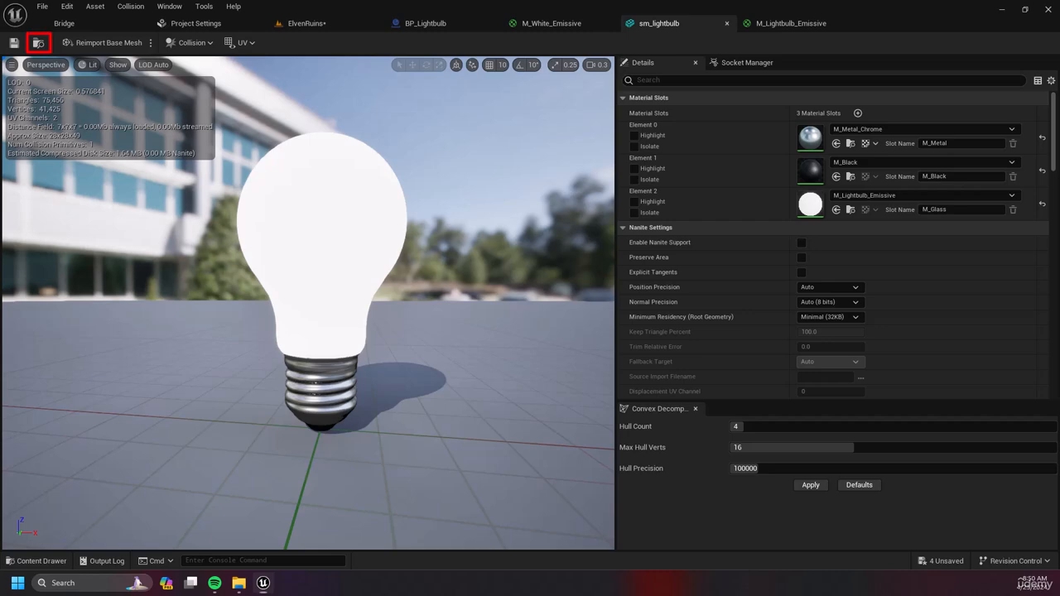
- Locate sm_lightbulb in the project content, place it in the ElvenRuins level on the bench beside the existing bulb, and adjust its position
click(39, 40)
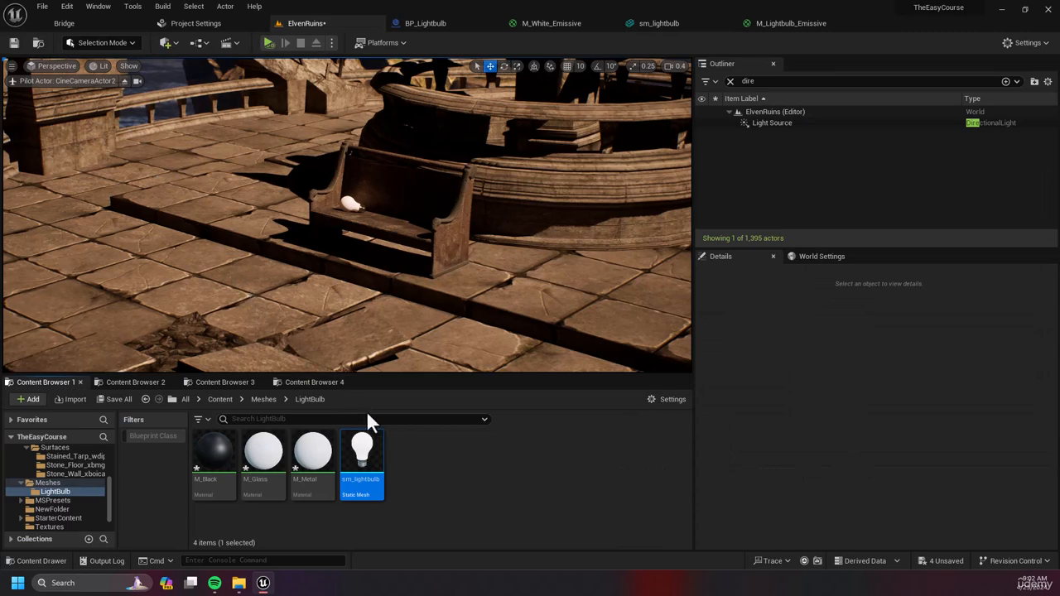
drag(362, 451, 403, 245)
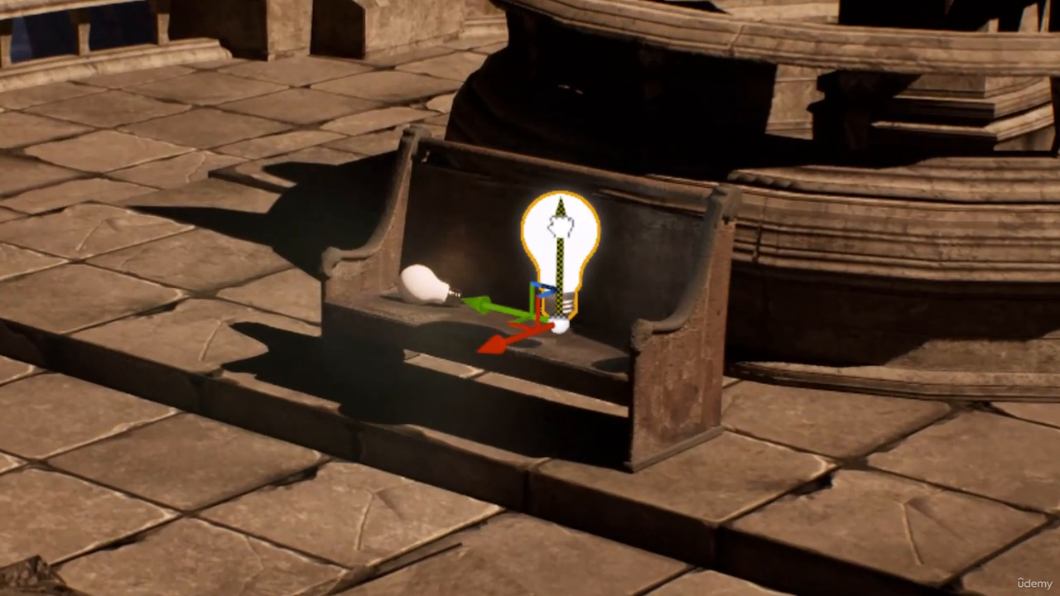
mouse_move(502, 337)
mouse_down()
mouse_move(540, 352)
mouse_move(448, 331)
mouse_move(518, 341)
mouse_up()
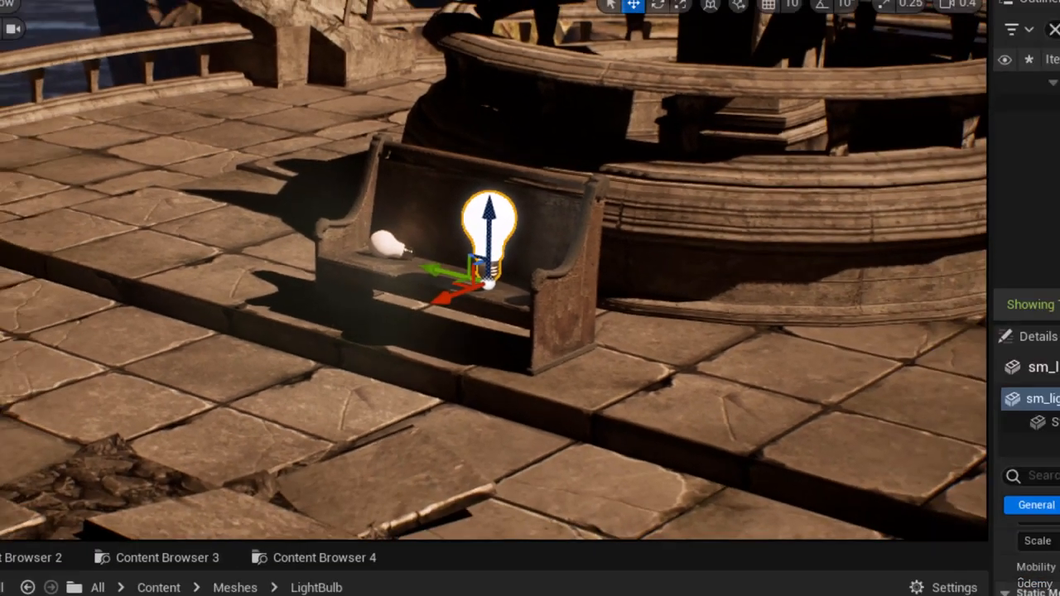